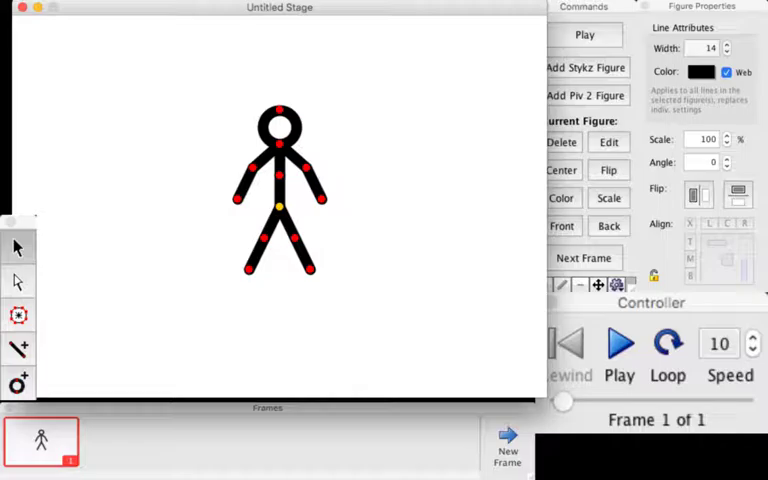
Drag the stick figure's origin from the stage centre toward the upper right
left_click_drag(279, 206, 405, 173)
type("7")
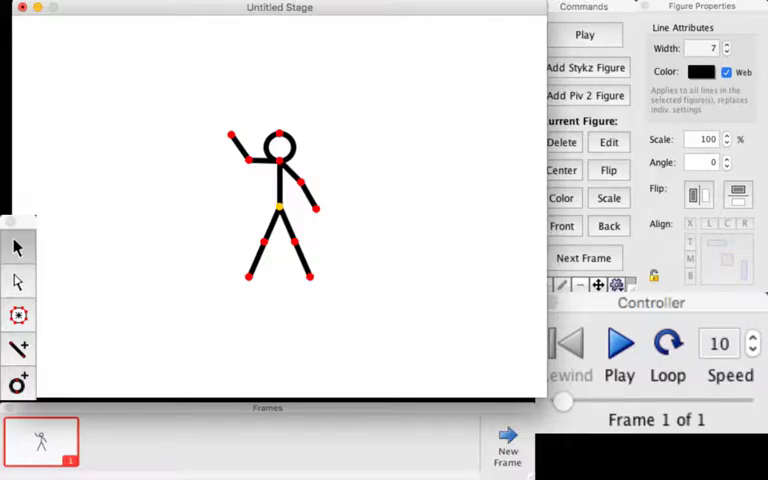
Add a second animation frame that copies the waving pose
key("n")
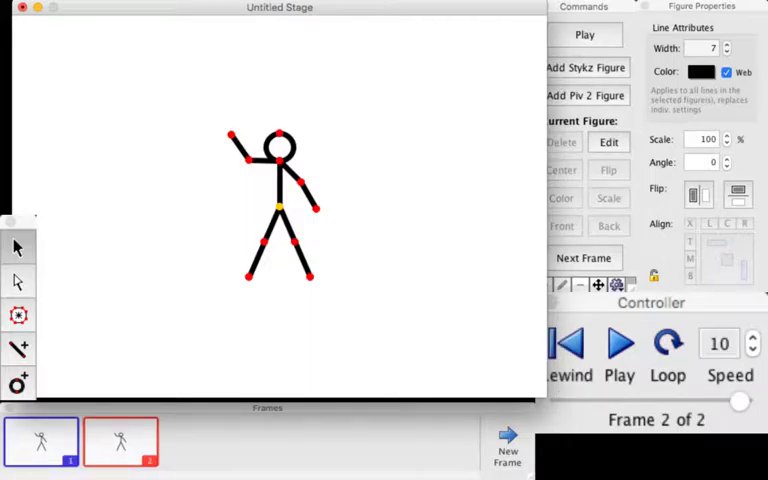
On frame 1, raise the left hand, shift the figure up, and swing the arm into a wave
key("Left")
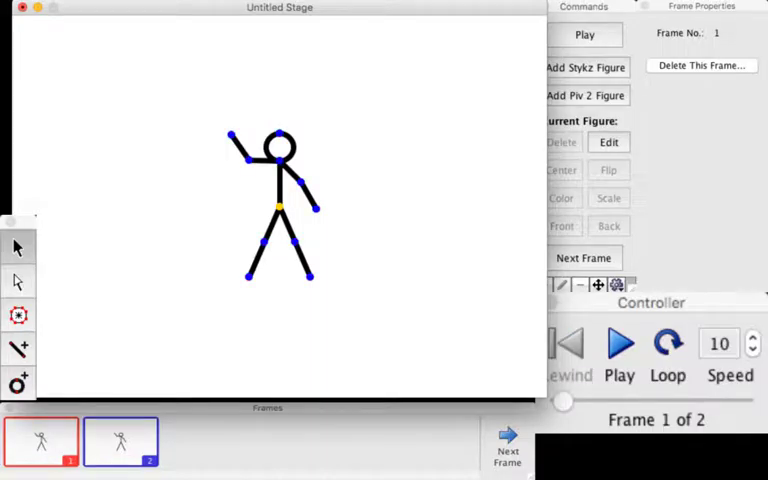
key("ctrl+a")
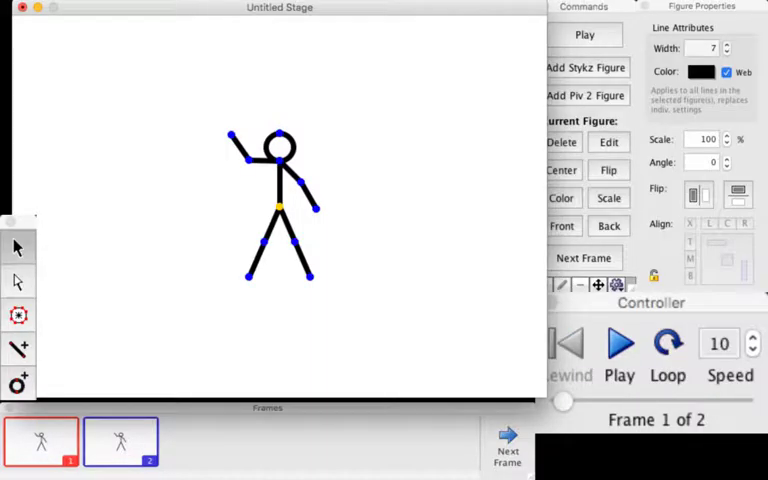
left_click_drag(231, 134, 263, 106)
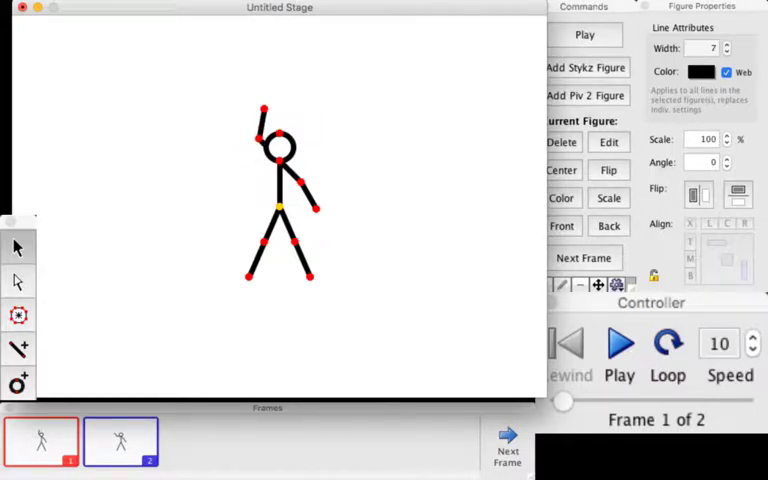
left_click_drag(278, 205, 272, 185)
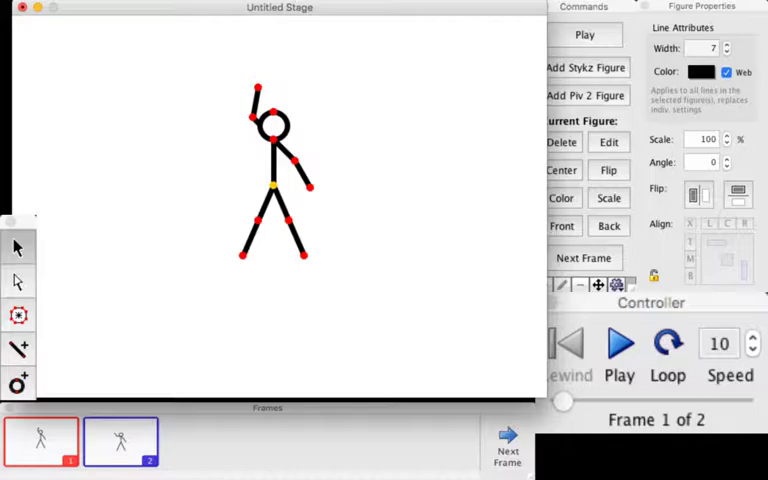
left_click_drag(258, 88, 222, 120)
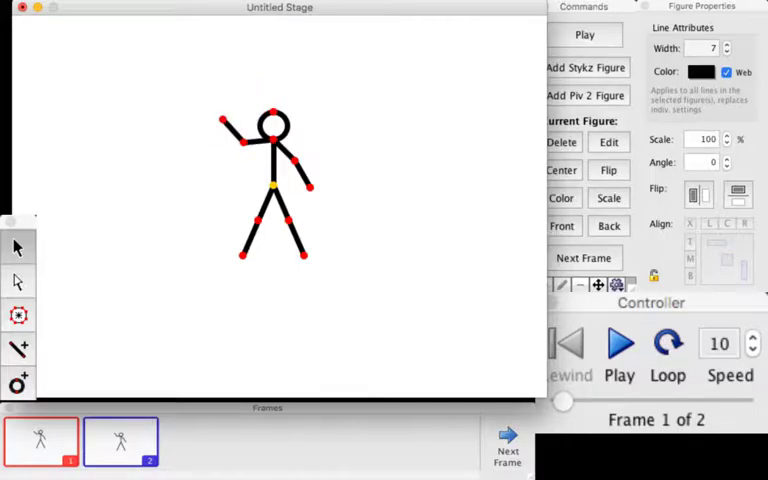
key("Escape")
On frame 2, realign the figure over the faded pose and nudge the left hand up
key("Right")
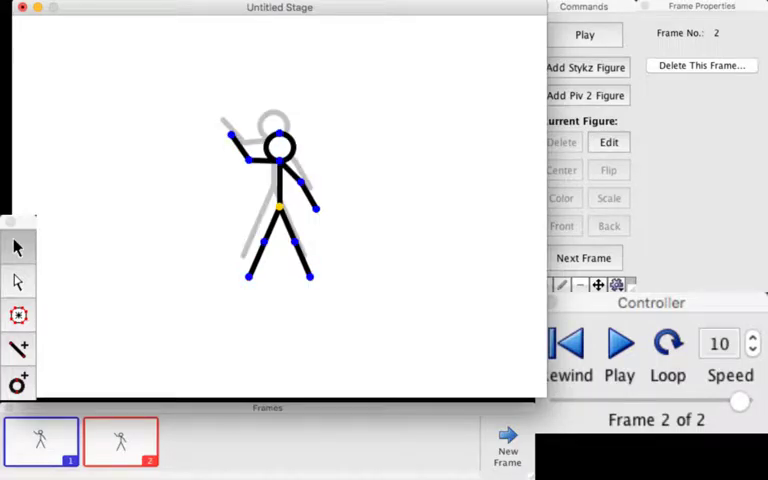
left_click(280, 185)
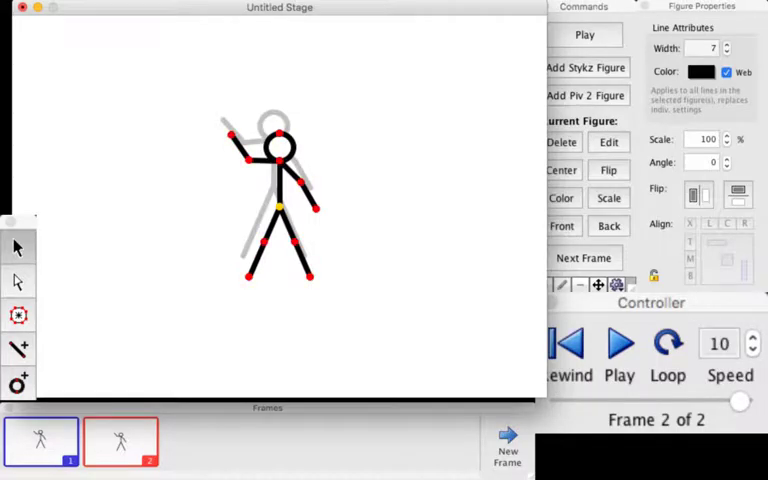
left_click_drag(280, 207, 347, 175)
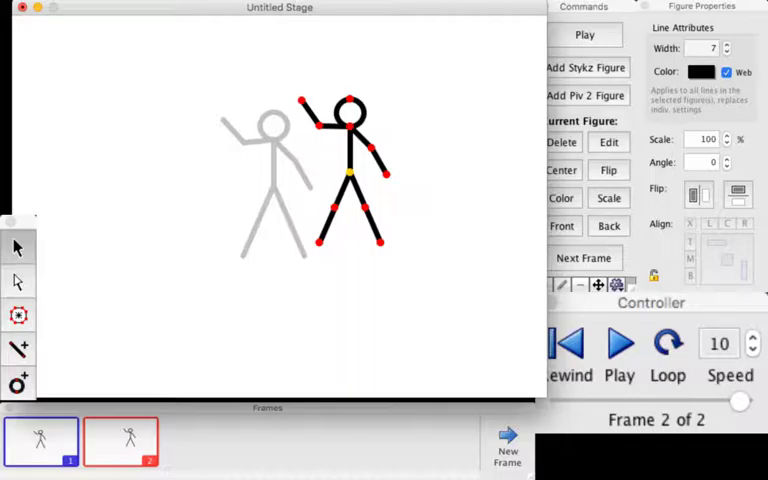
left_click_drag(347, 175, 272, 188)
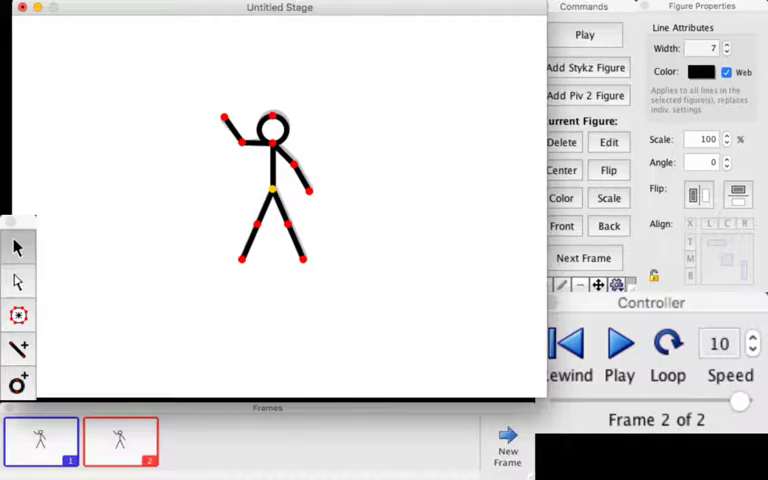
left_click_drag(224, 118, 231, 114)
Add frames 3 through 7, shifting the left hand slightly right or left between them
key("Return")
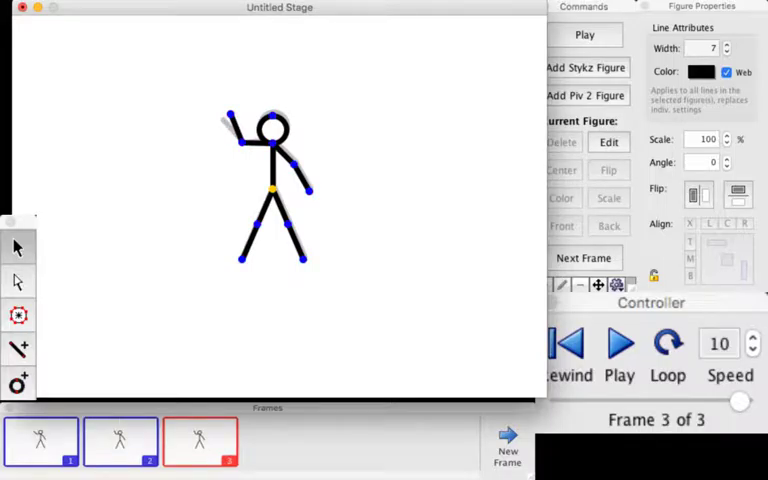
left_click_drag(231, 114, 245, 112)
key("Return")
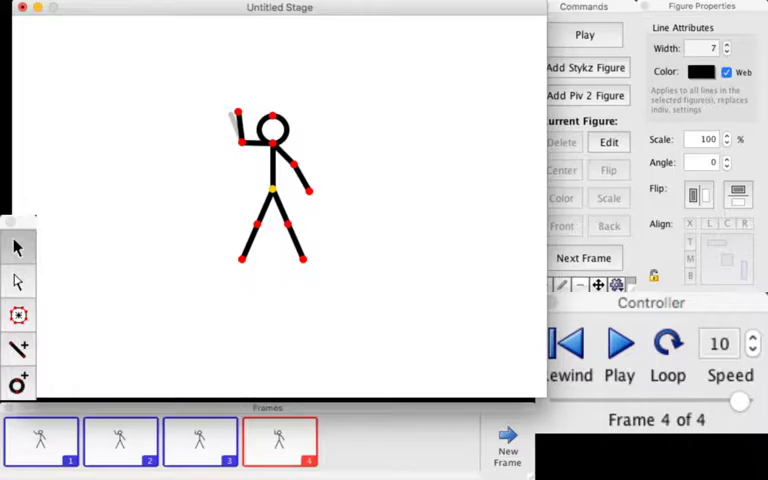
key("Return")
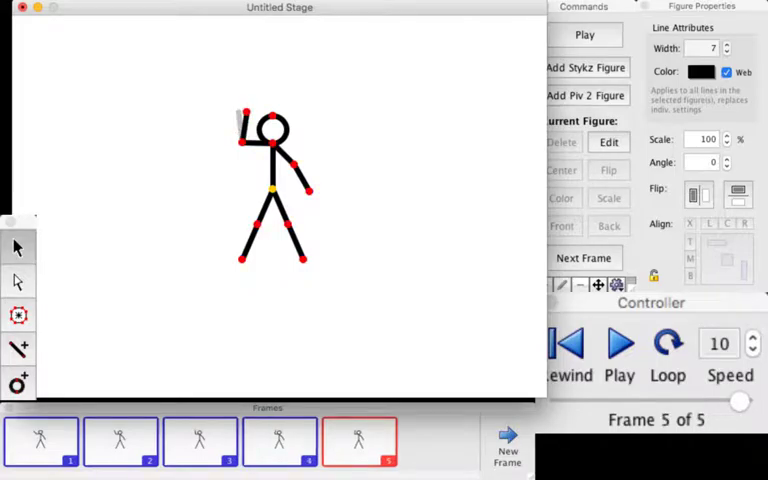
left_click_drag(245, 112, 238, 110)
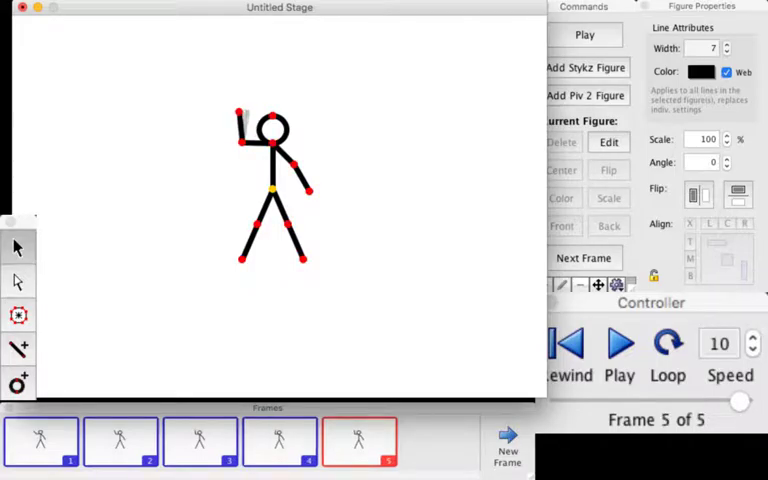
key("Return")
left_click(238, 110)
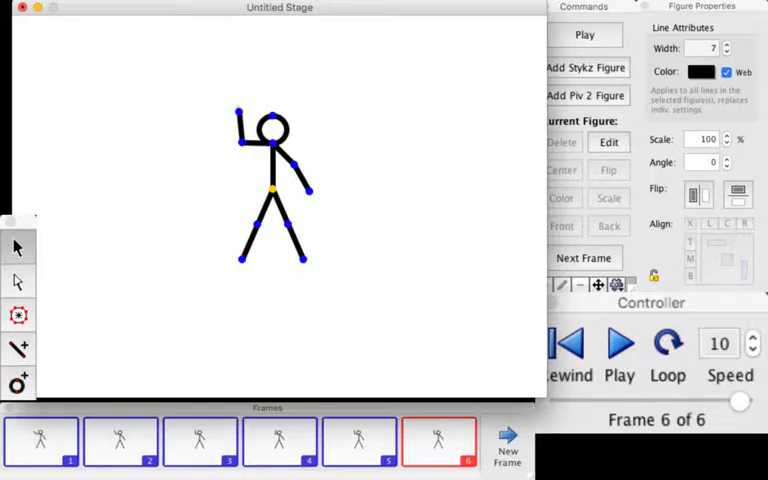
left_click_drag(238, 110, 226, 117)
key("Return")
key("Return")
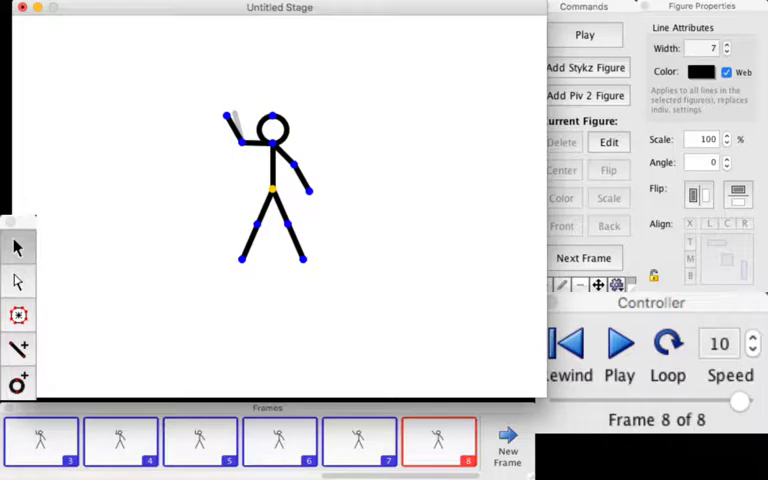
Play back the waving animation
key("ctrl+Return")
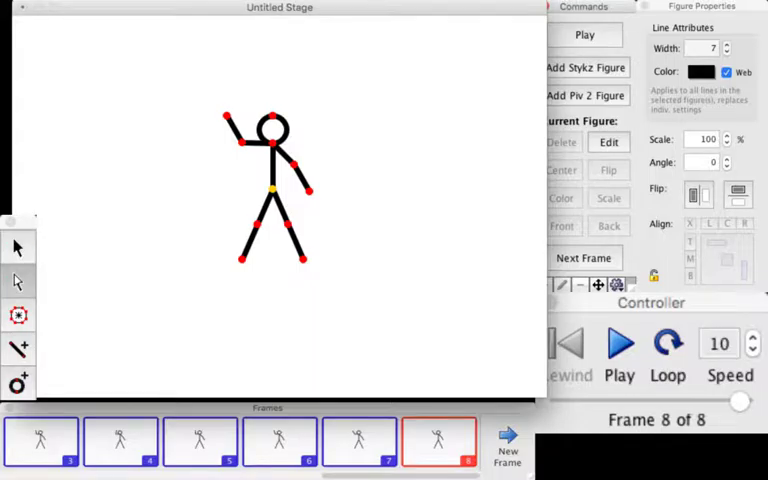
Select the figure's torso line on the final frame
left_click(273, 165)
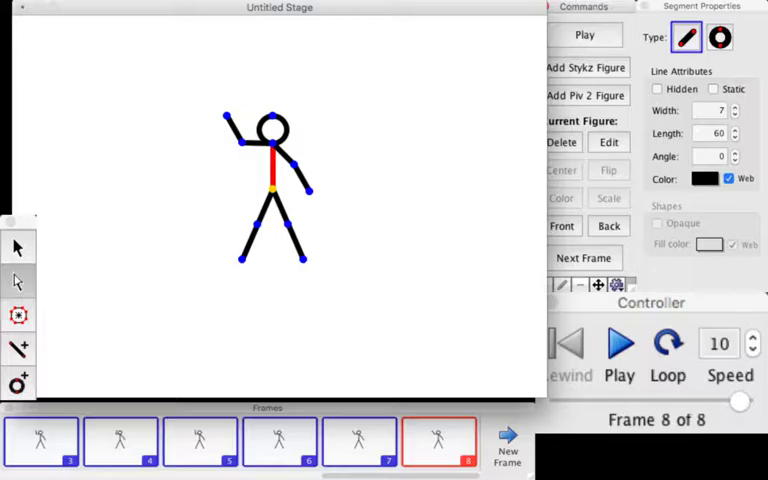
Switch the torso to a circle and back to a line, then deselect it
left_click(720, 38)
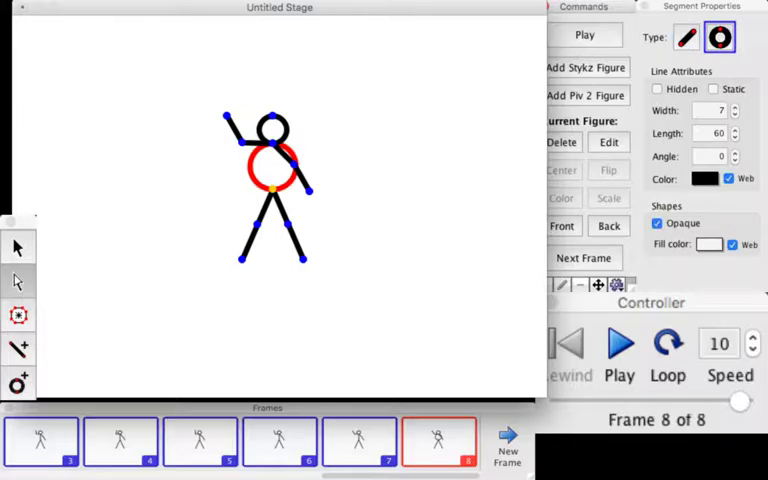
left_click(687, 38)
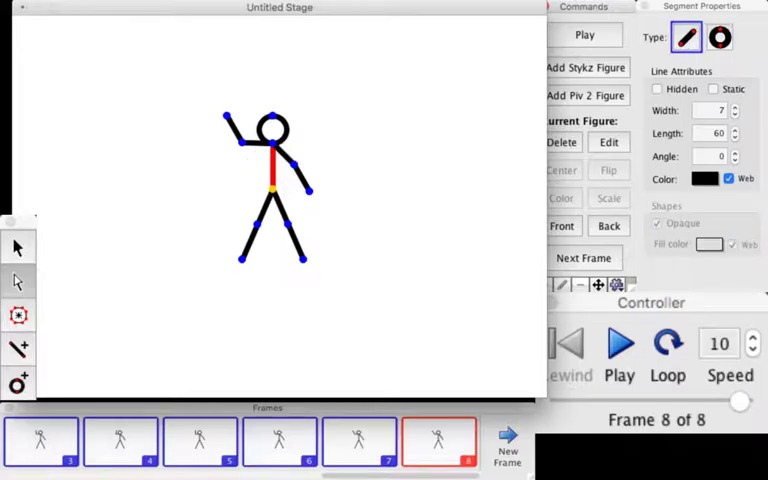
left_click(400, 300)
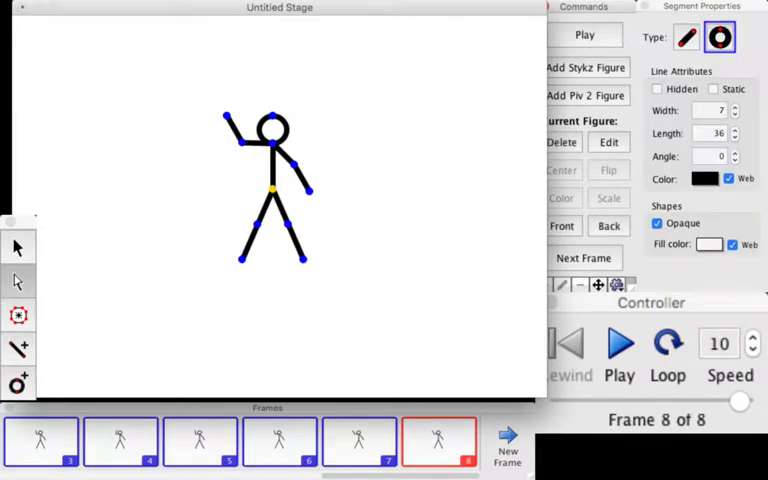
Delete the head and both forearms, then select and release the lower left leg
left_click(272, 126)
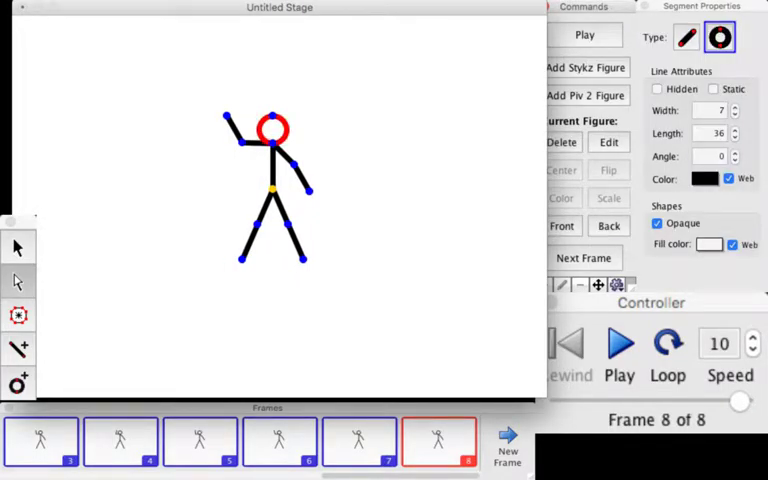
key("Escape")
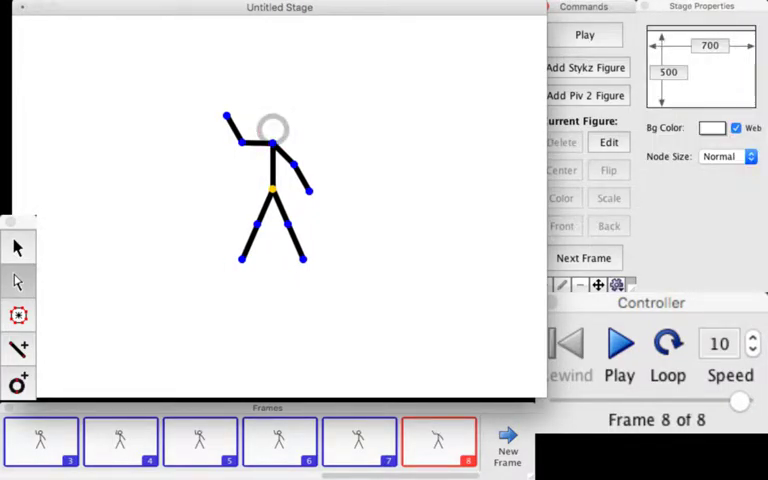
left_click(235, 130)
key("Delete")
left_click(300, 176)
key("Delete")
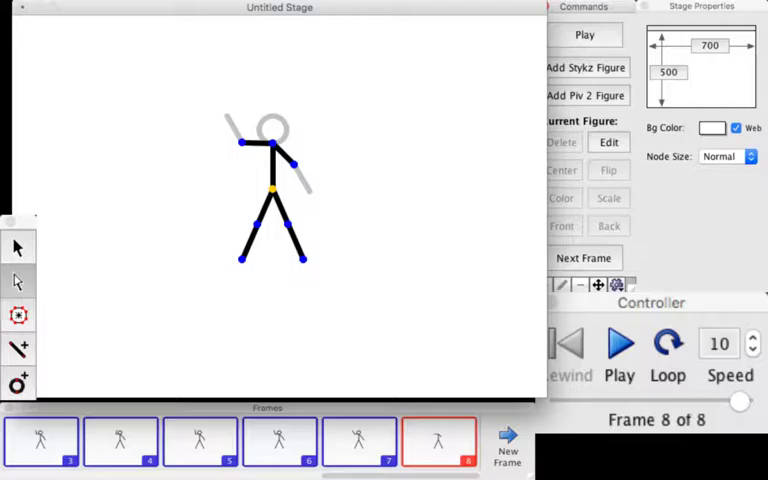
left_click(250, 240)
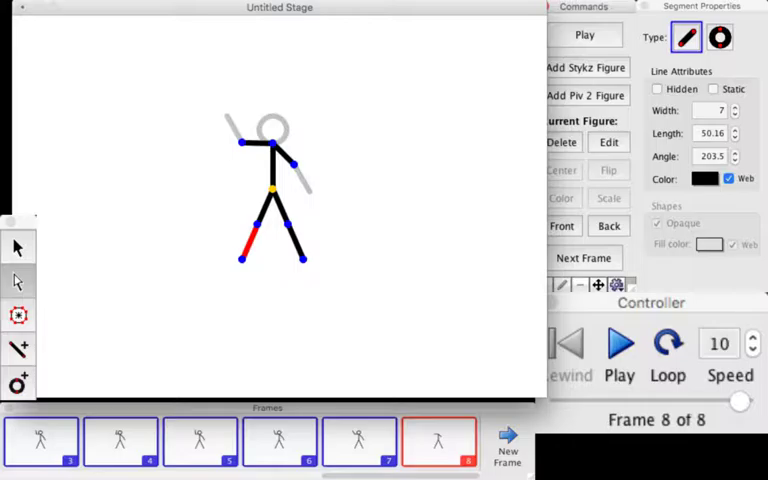
key("Escape")
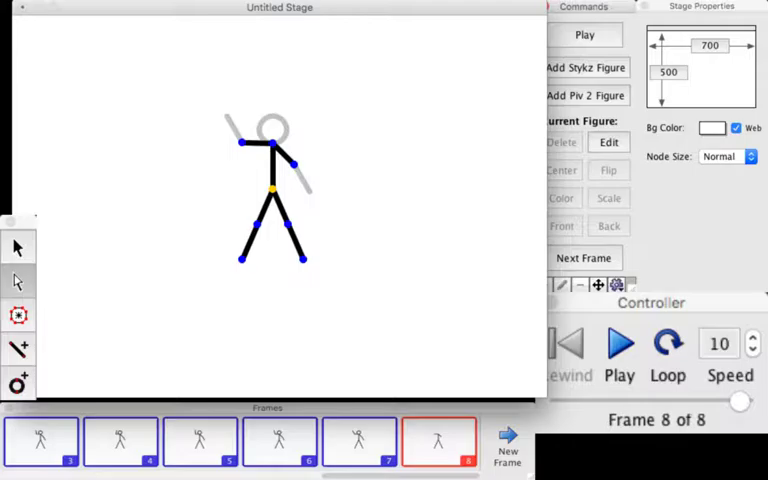
Select the left upper arm and stretch it into a very long line
left_click(272, 168)
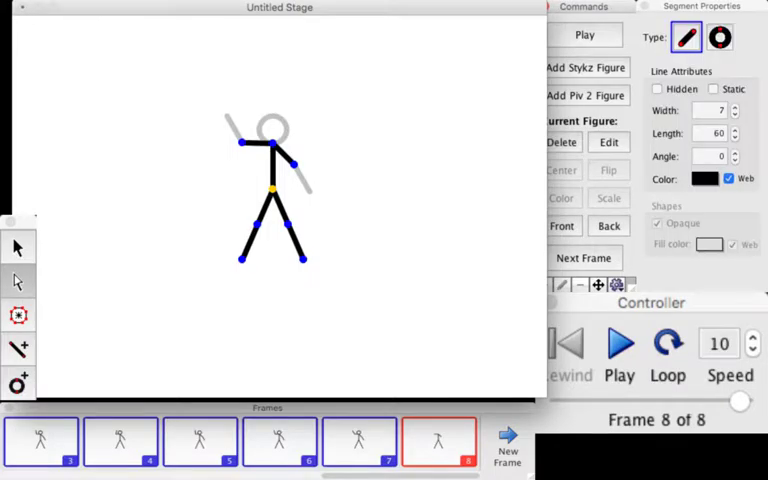
left_click(256, 143)
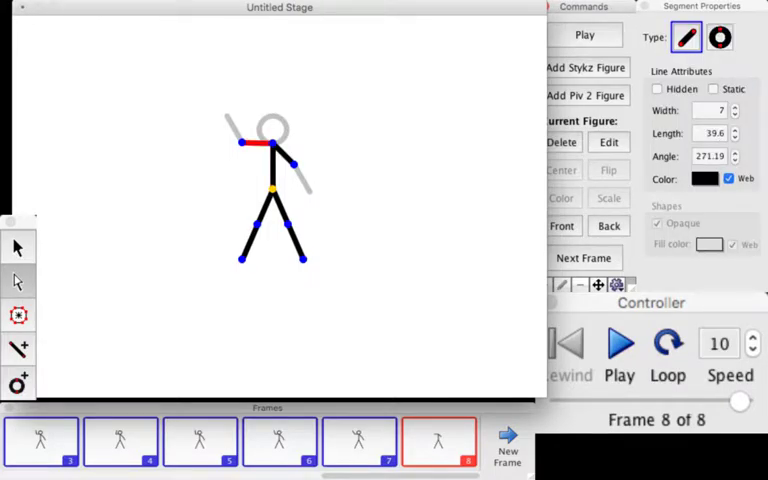
left_click(734, 129)
left_click(734, 129)
left_click_drag(734, 129, 734, 129)
Bring the long arm's length to 434.6 and rotate it upward
left_click(734, 137)
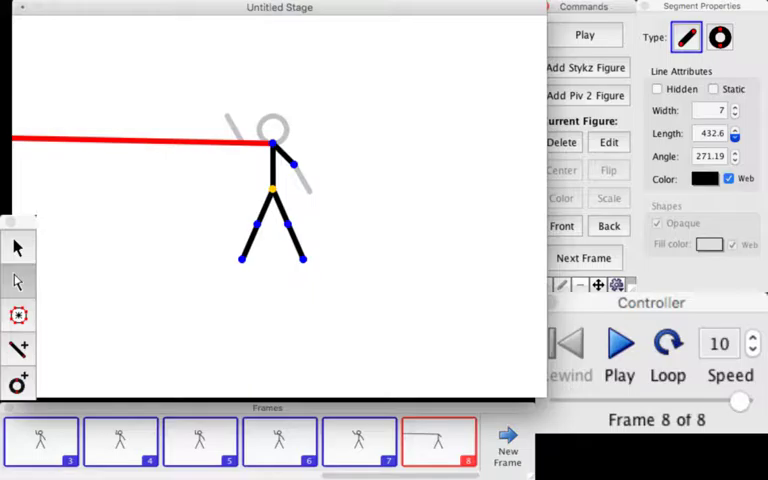
left_click(734, 137)
left_click(734, 137)
left_click(734, 137)
left_click(734, 137)
left_click(734, 129)
left_click(734, 129)
left_click(734, 129)
left_click(734, 129)
left_click(734, 129)
left_click(734, 152)
left_click(734, 152)
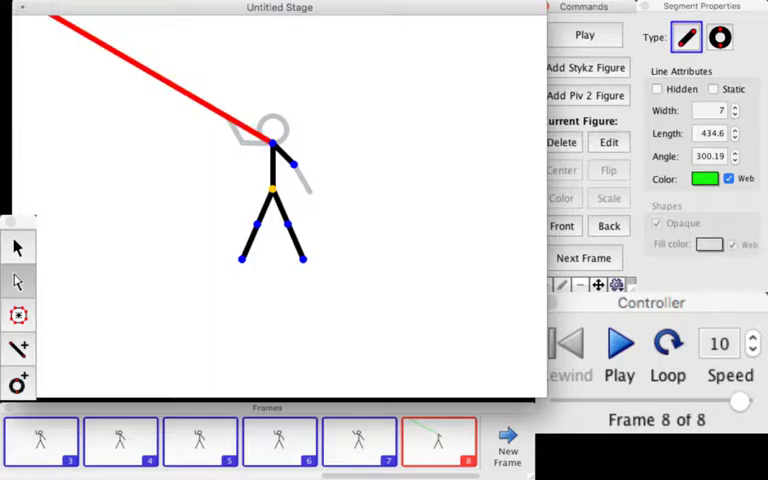
Select all of the figure's segments, colour them green, and deselect
left_click(272, 170)
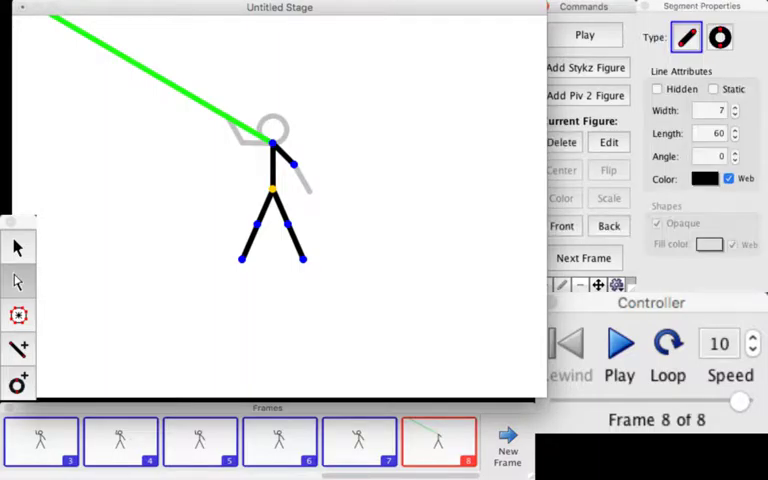
key("super+a")
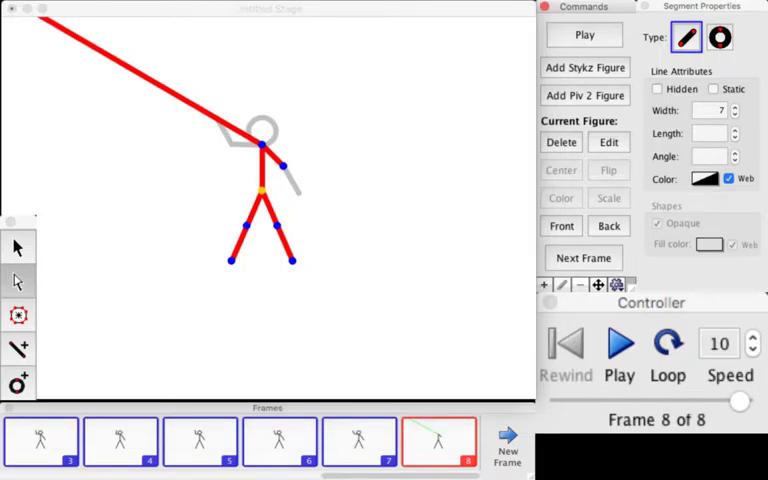
left_click(704, 178)
key("Escape")
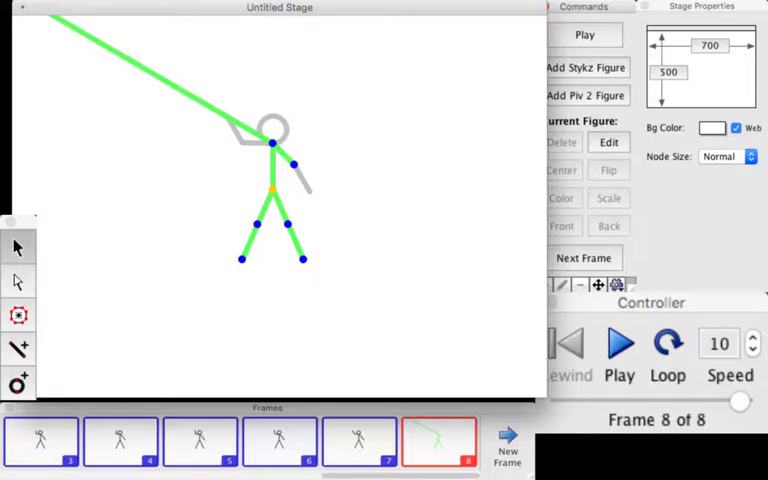
Select the green figure to show its Figure Properties
left_click(275, 180)
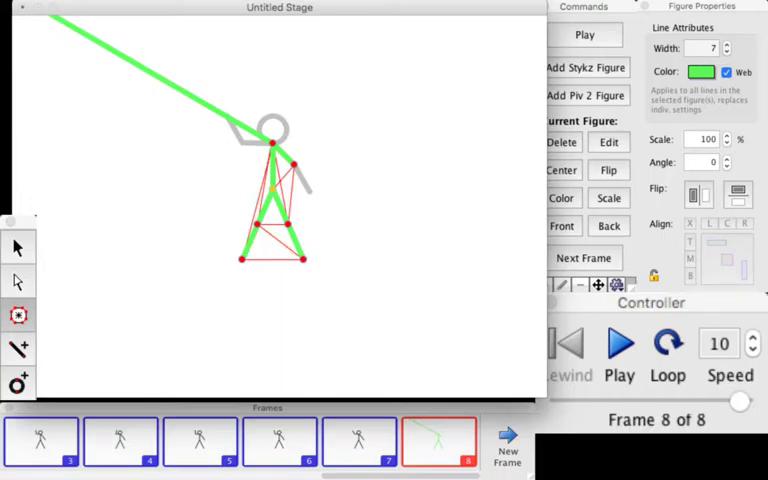
Drag the figure around the stage, leaving it slightly left and down
left_click_drag(160, 110, 172, 258)
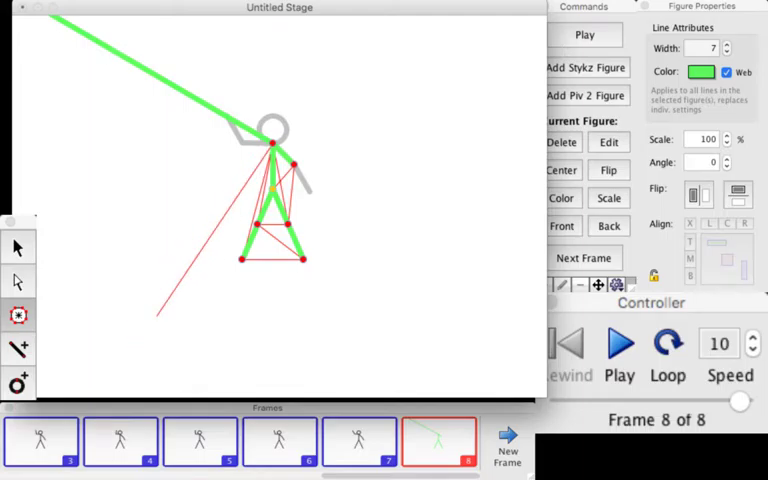
left_click_drag(172, 258, 262, 280)
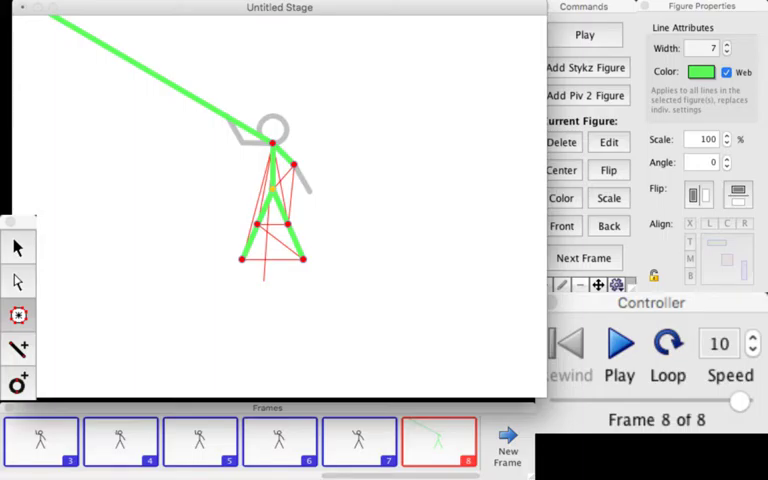
left_click_drag(262, 280, 140, 198)
Delete the figure from frame 8 and bring the stage back into focus
left_click(330, 225)
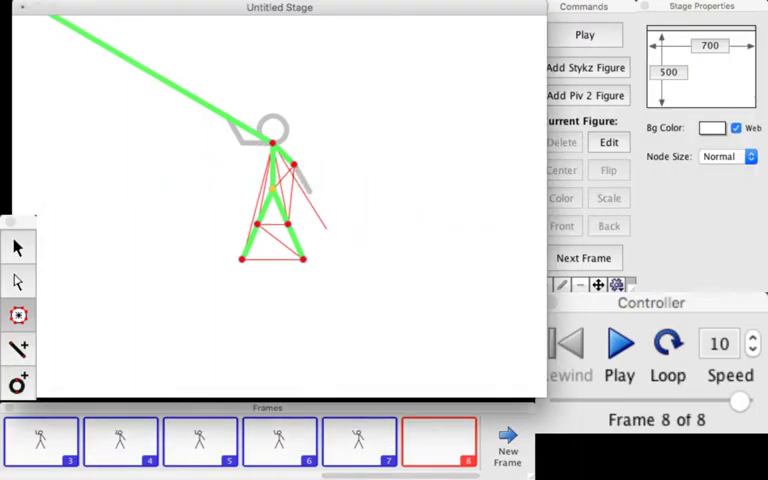
key("Escape")
left_click(300, 300)
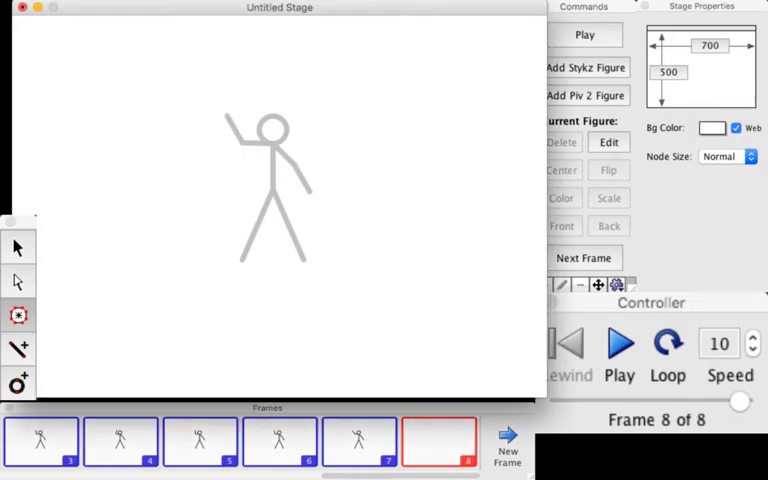